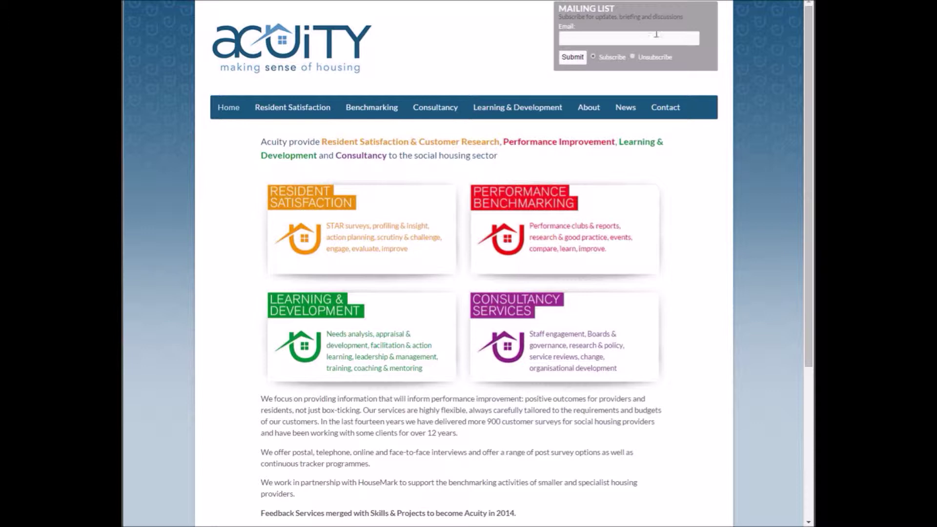
Log in to the Acuity member area with the name "trainer" and the account password.
drag(807, 107, 806, 290)
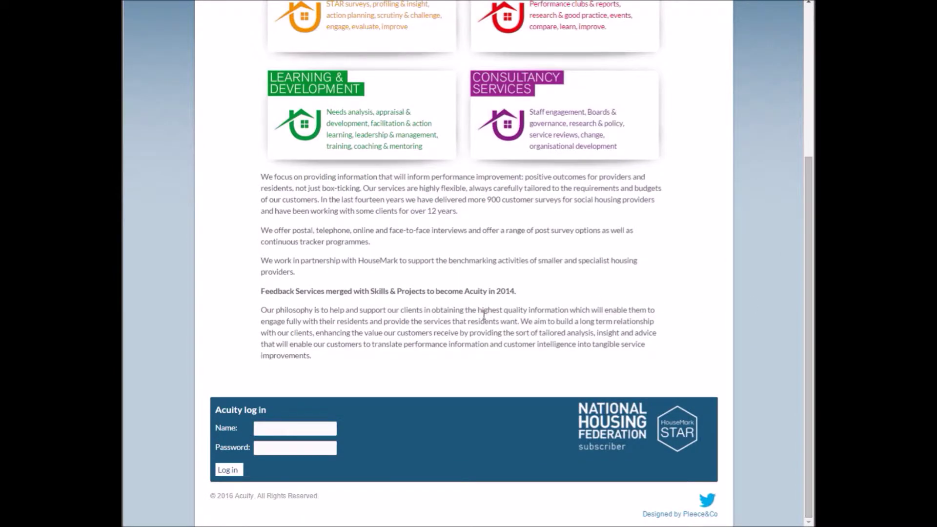
click(286, 428)
text(trainer)
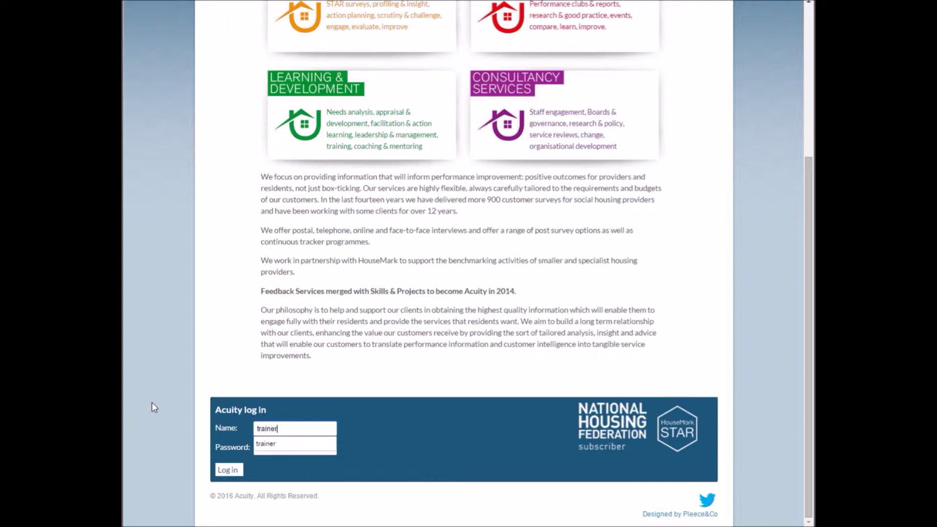
key(Tab)
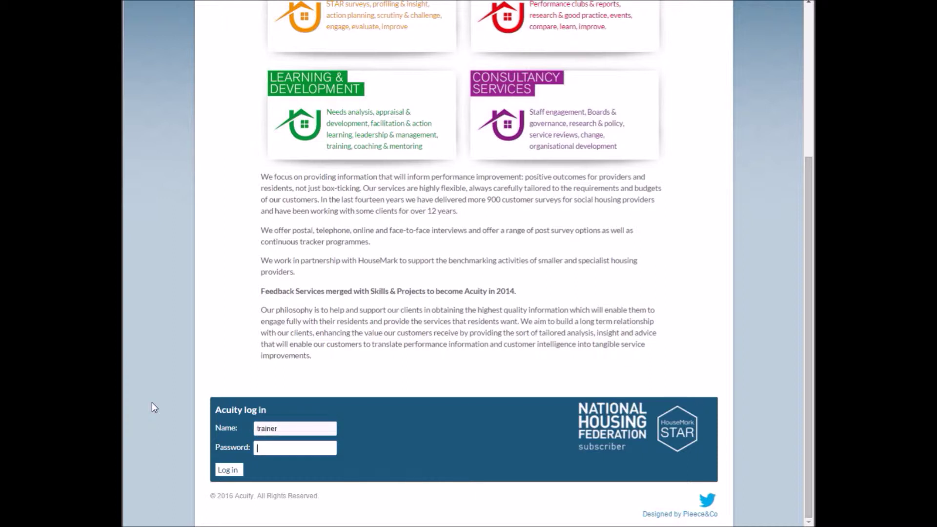
text(******)
click(229, 472)
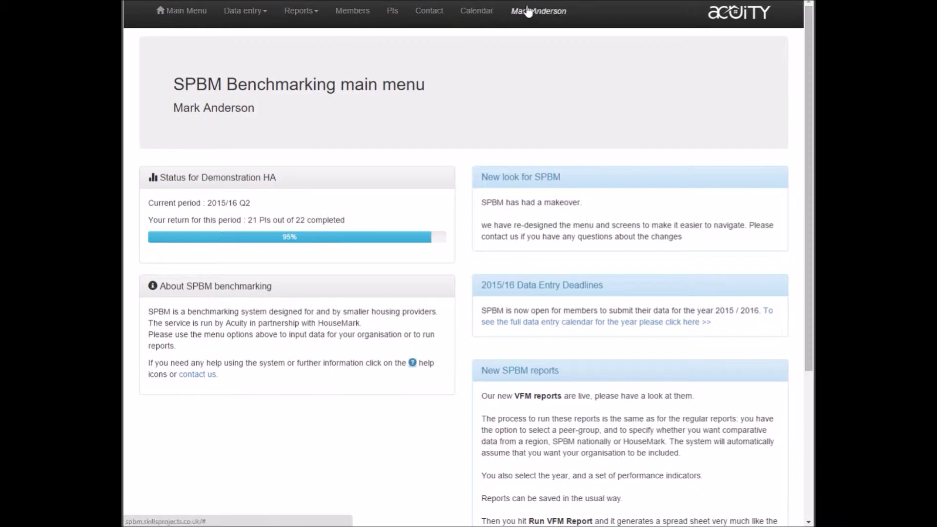
click(565, 16)
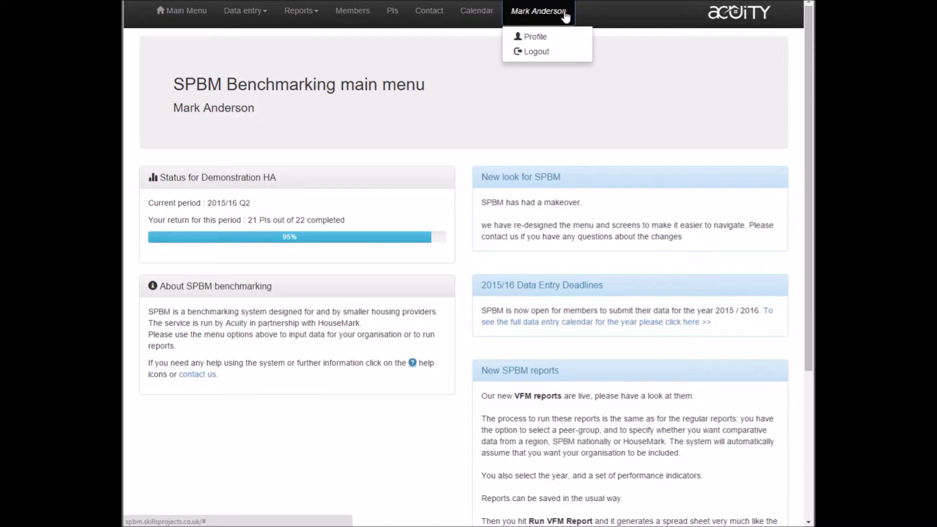
click(536, 53)
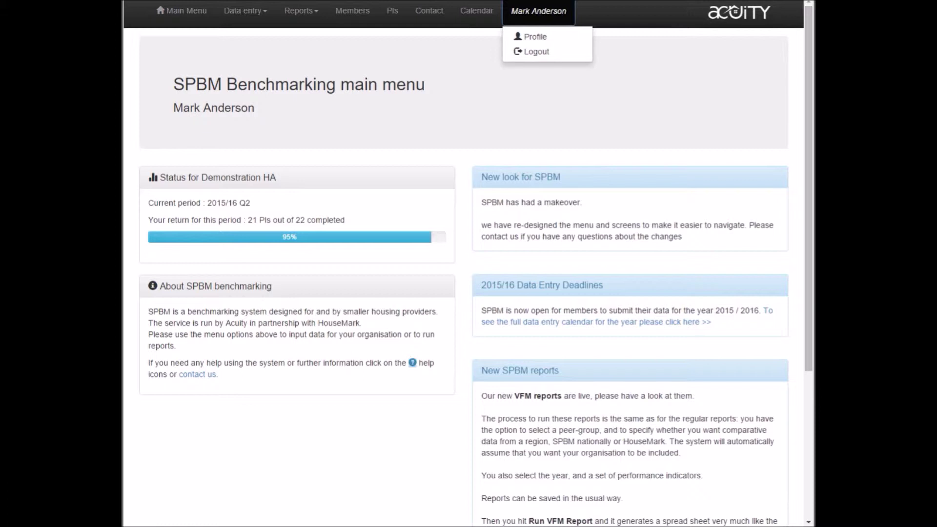
Open the HA Profile for data entry and review its narrative, general information, stock, residents, staff and repairs sections.
click(247, 14)
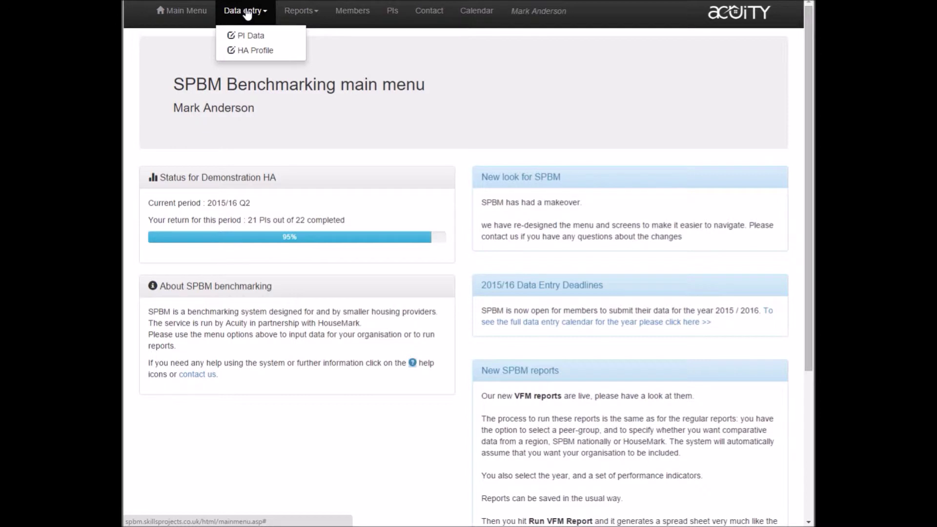
click(256, 50)
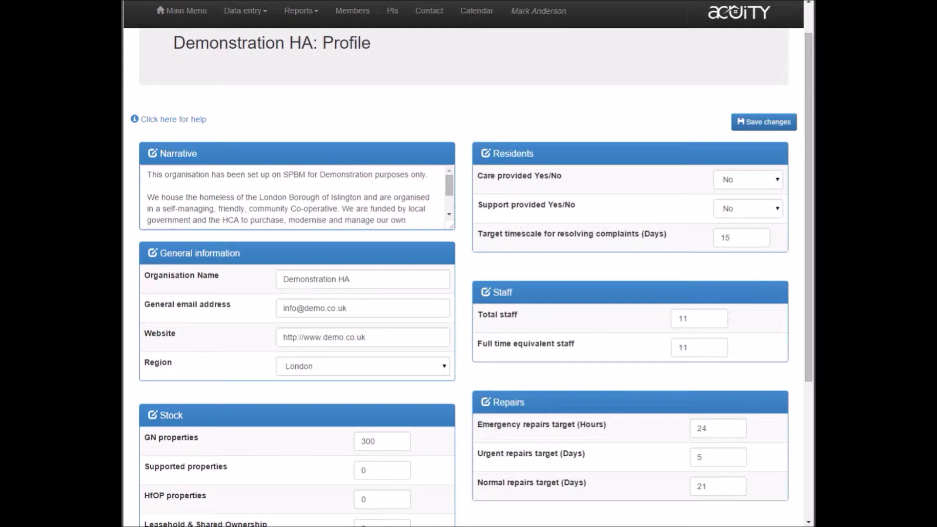
drag(147, 198, 313, 220)
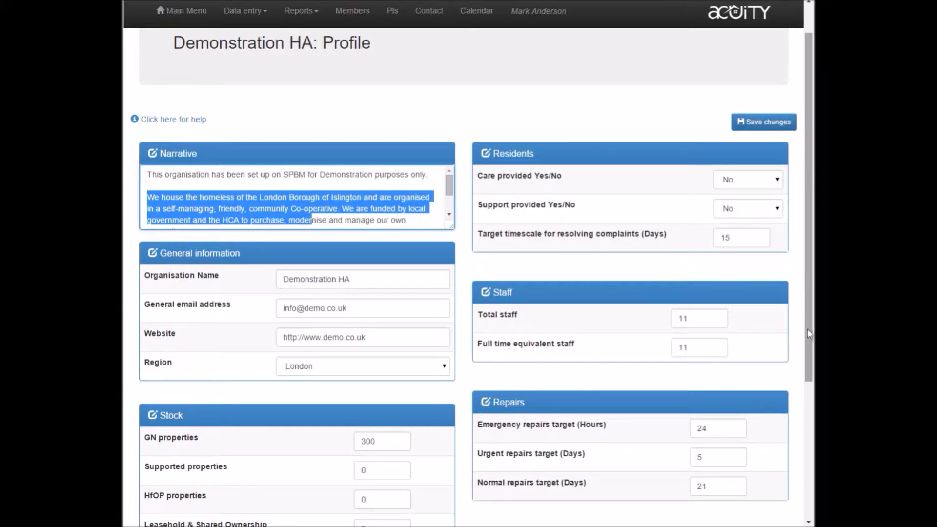
drag(808, 341, 812, 444)
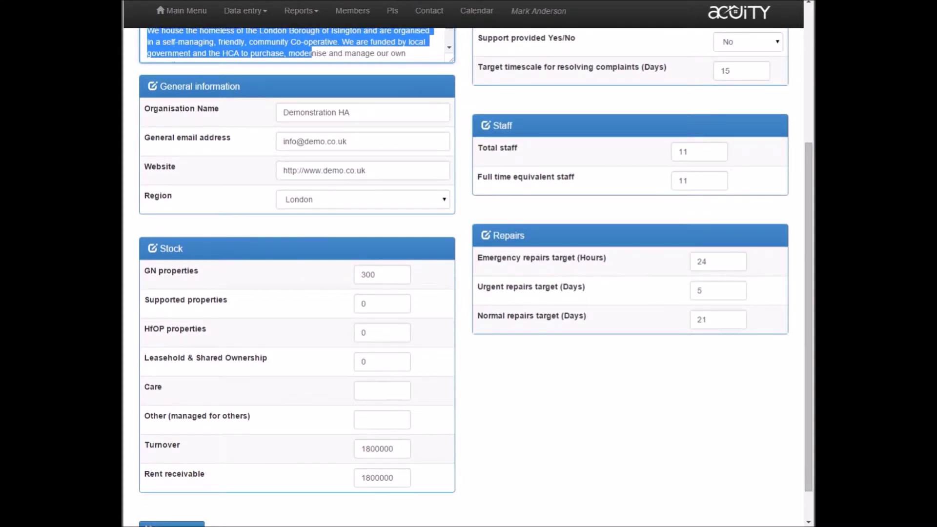
drag(807, 352, 803, 194)
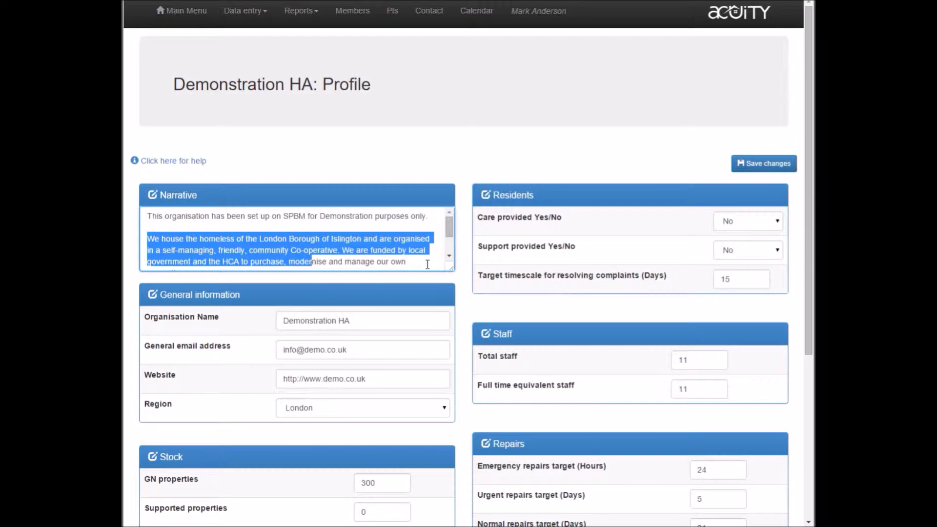
click(241, 222)
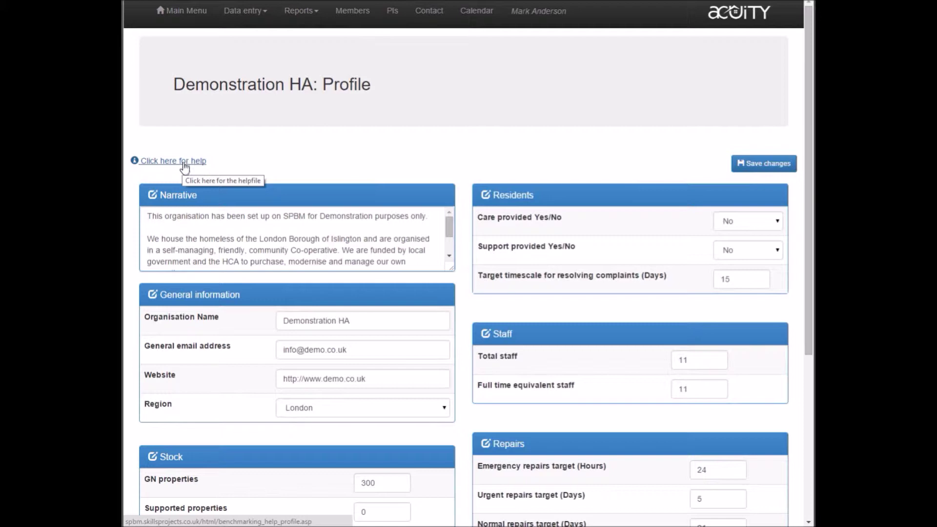
Open the PI data entry form and examine its performance indicators, including the annual-only satisfaction and cost rows and the Apr-Mar column.
click(246, 12)
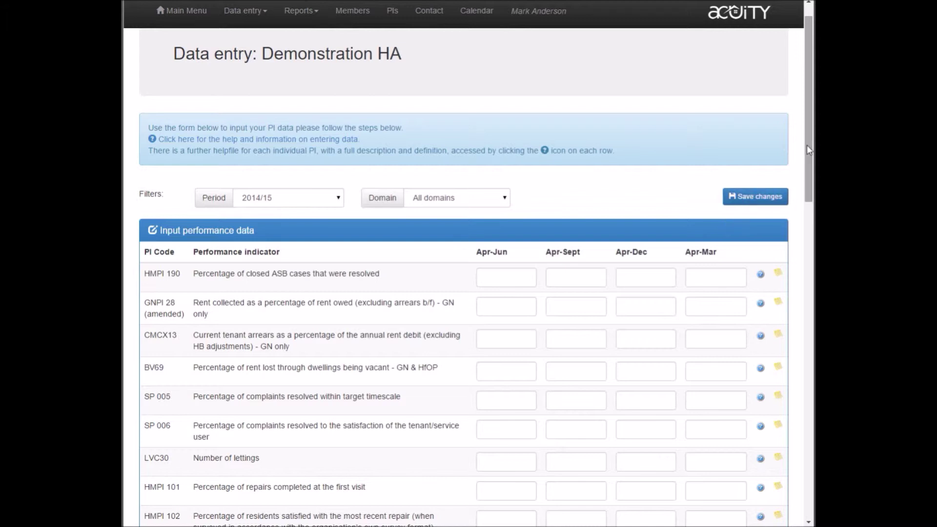
drag(807, 145, 812, 360)
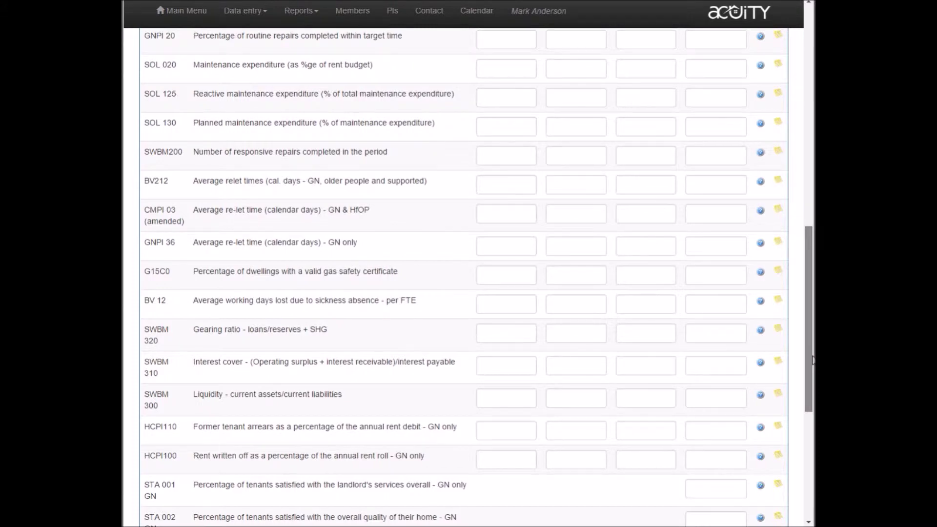
drag(812, 360, 805, 154)
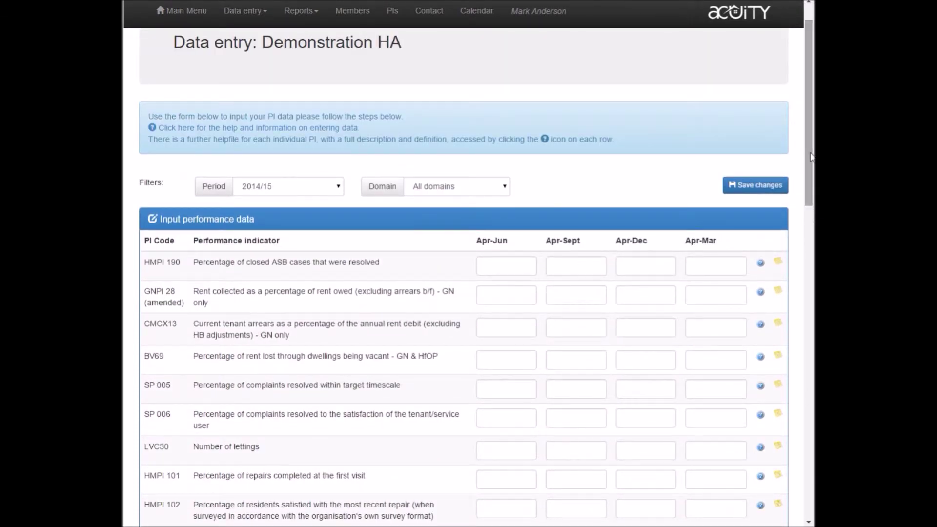
drag(810, 156, 811, 469)
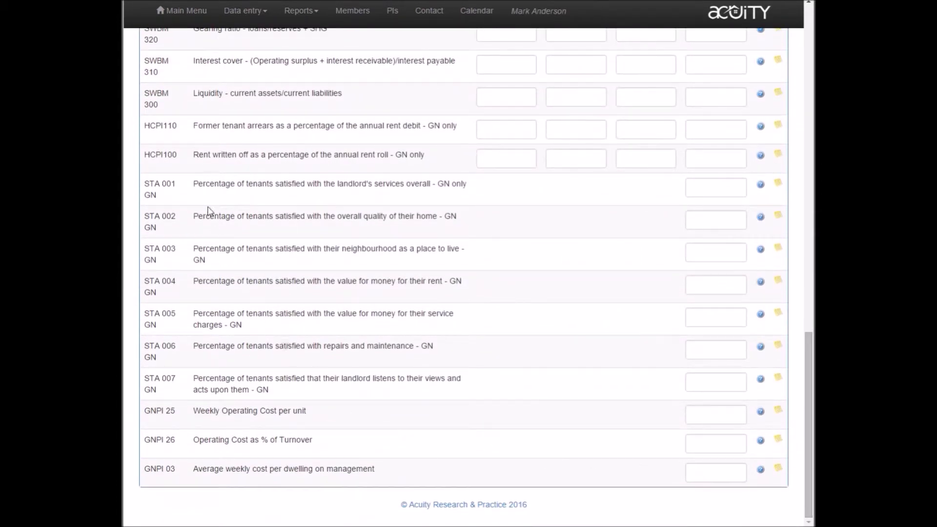
click(695, 192)
click(698, 218)
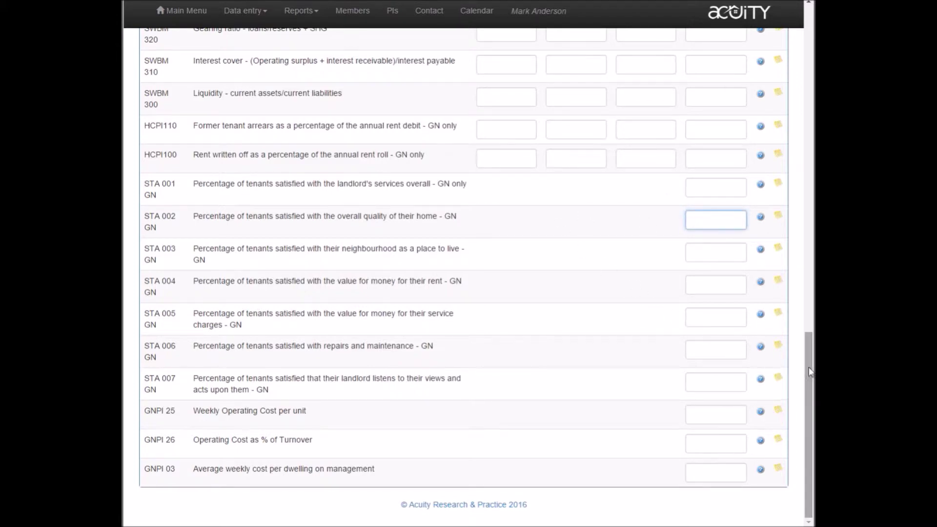
scroll(810, 371, up, 7)
scroll(610, 90, up, 10)
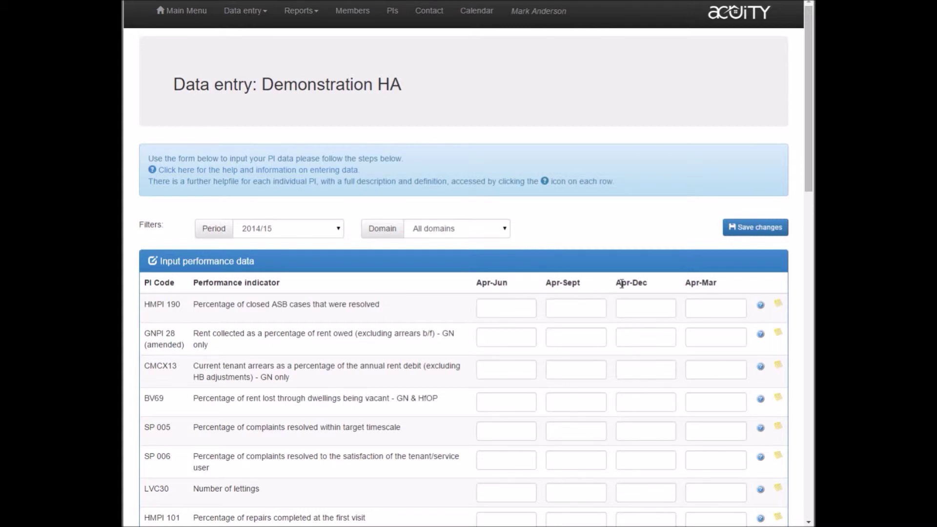
drag(686, 282, 718, 282)
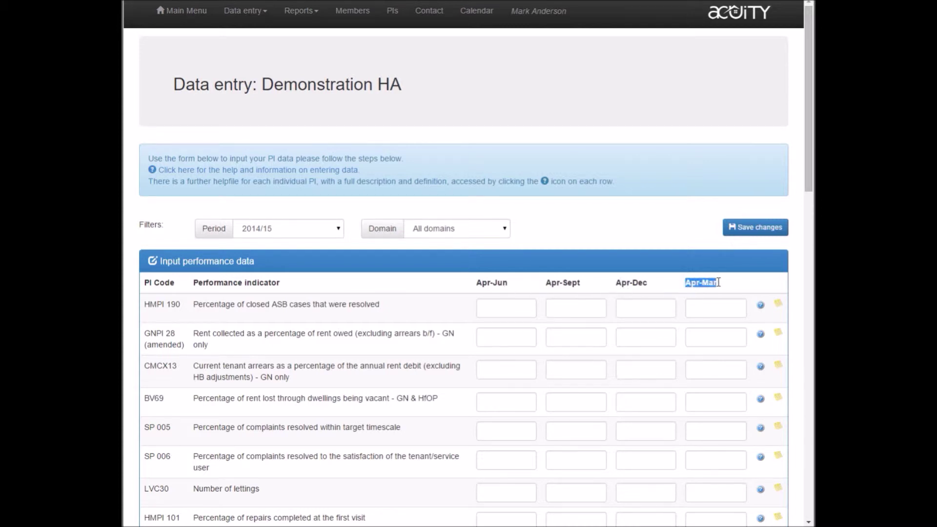
click(724, 307)
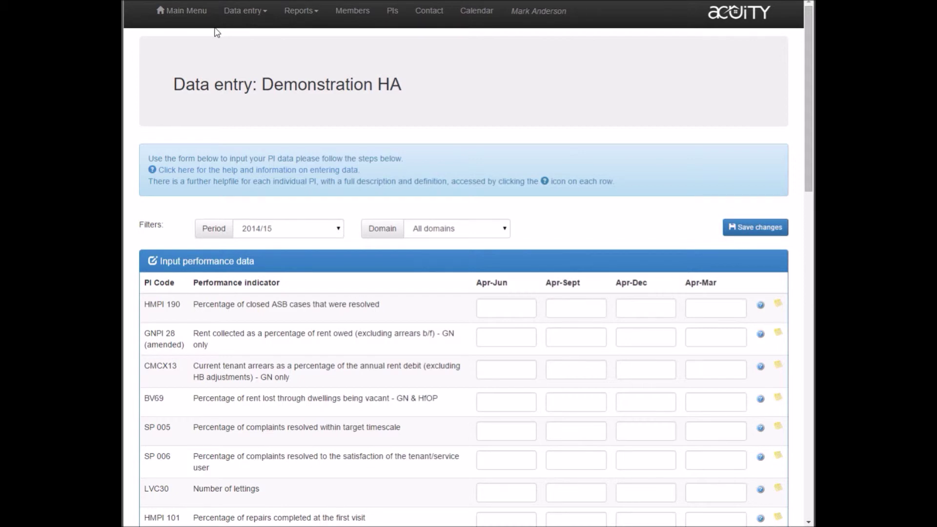
Enter and save 78 as the Apr-Mar value for HMPI 190, percentage of closed ASB cases resolved.
click(711, 312)
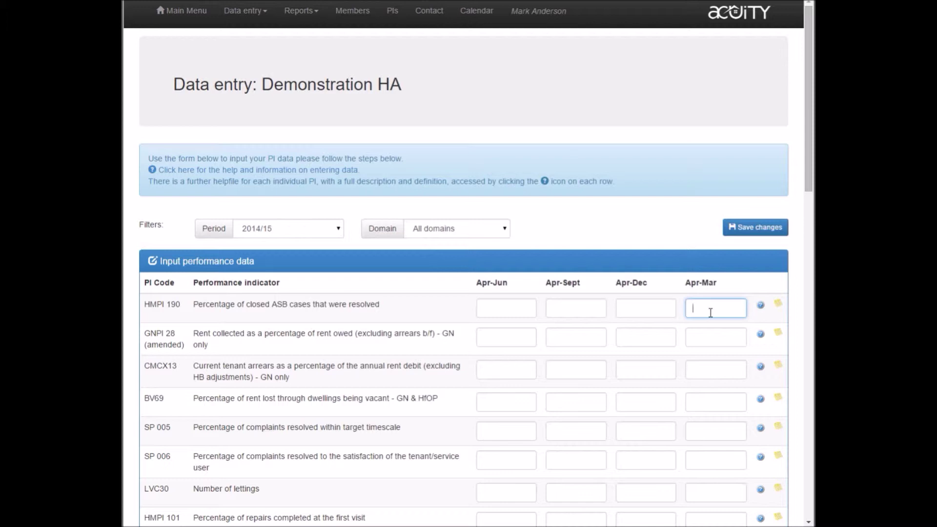
text(78)
key(Tab)
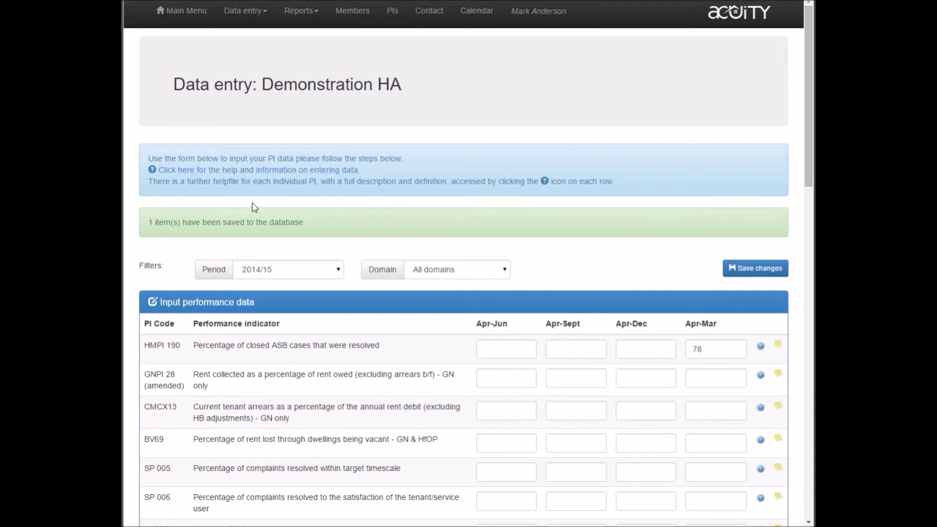
Review the definition page for GNPI 28 (amended), including its polarity, validation range and acceptance range, and close it.
click(761, 378)
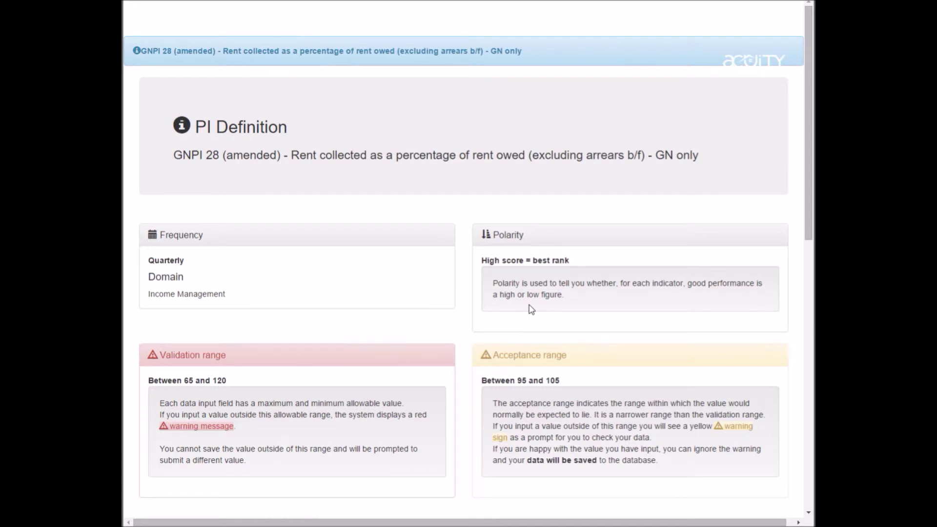
drag(810, 224, 812, 303)
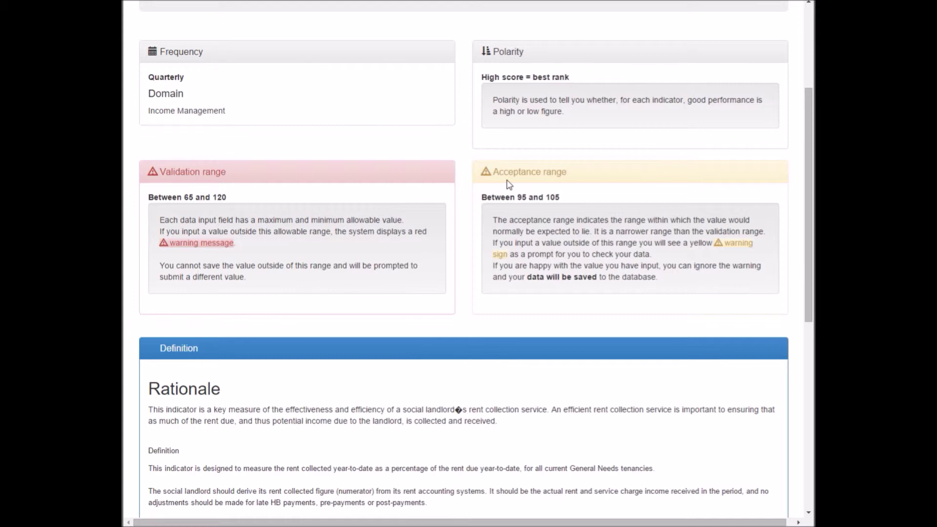
drag(807, 230, 812, 188)
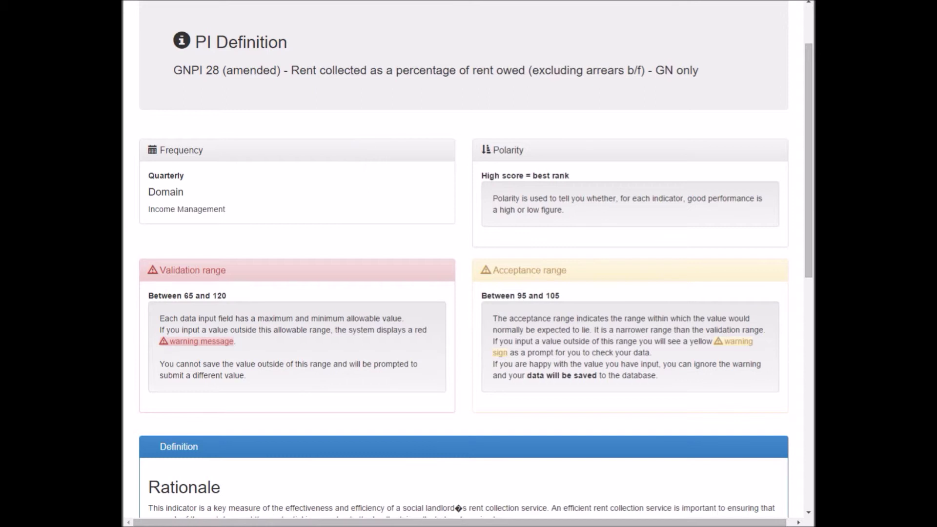
key(ctrl+w)
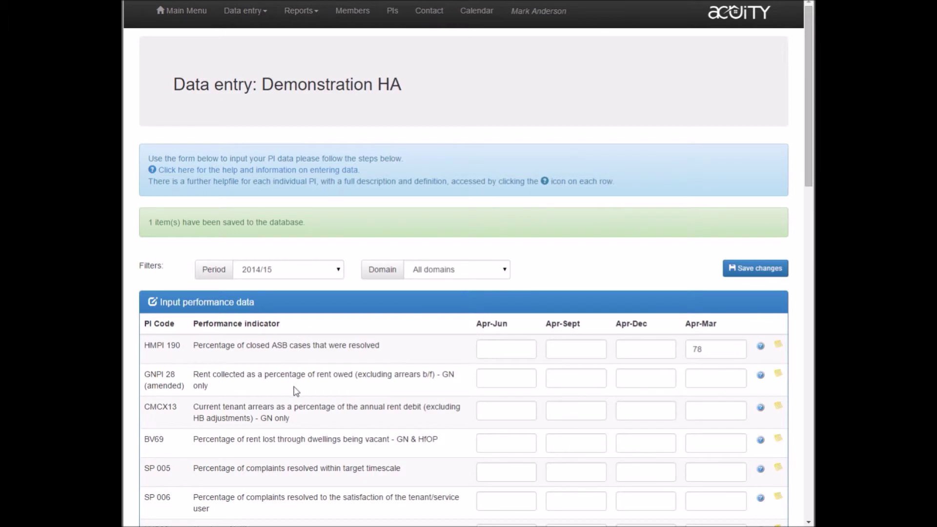
Enter the Apr-Mar values 100 for GNPI 28 (amended) and 1.2 for CMCX13.
click(703, 378)
text(100)
key(Tab)
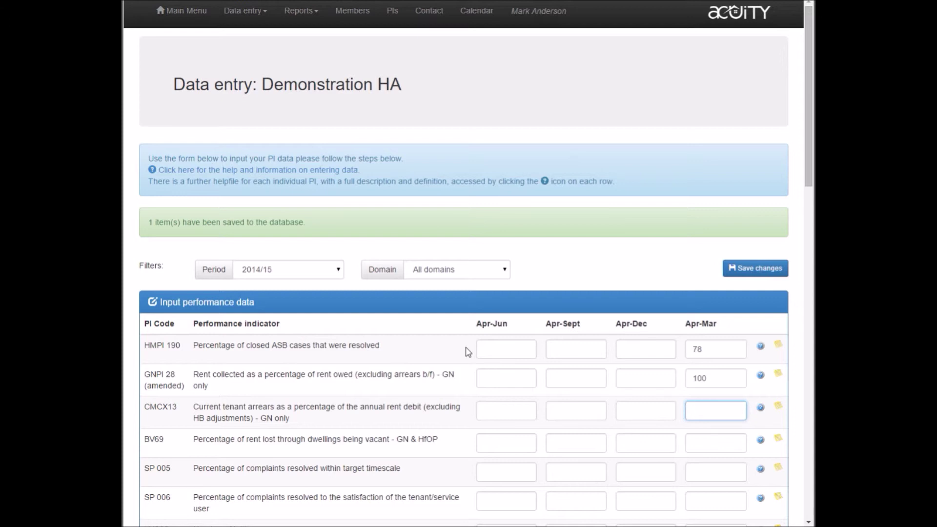
text(1.2)
key(Tab)
key(Tab)
key(Tab)
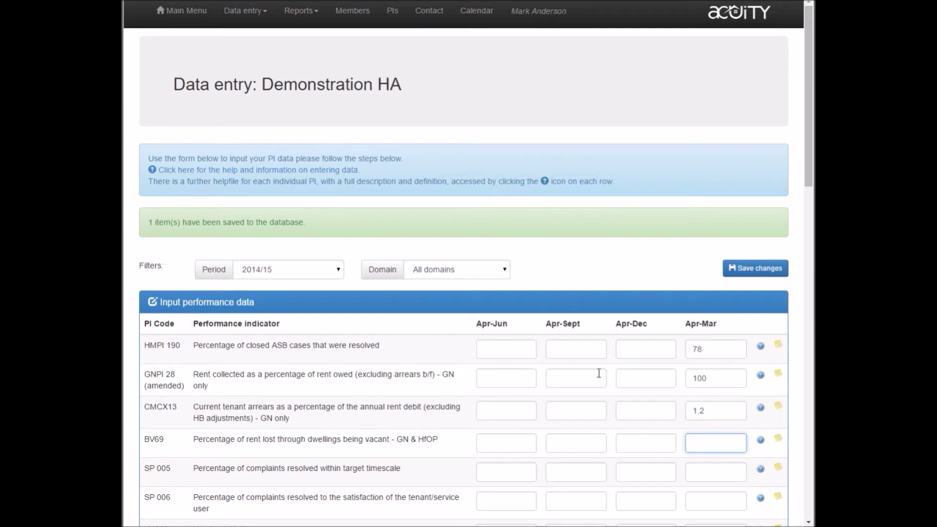
Try to save 50 as the Apr-Mar value for GNPI 28 (amended), and set it back to 100.
double_click(716, 379)
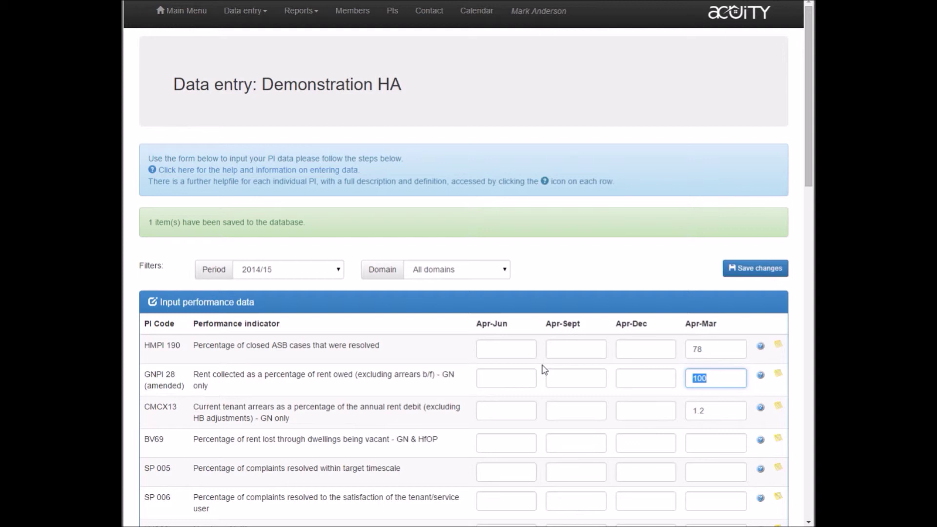
text(50)
key(Return)
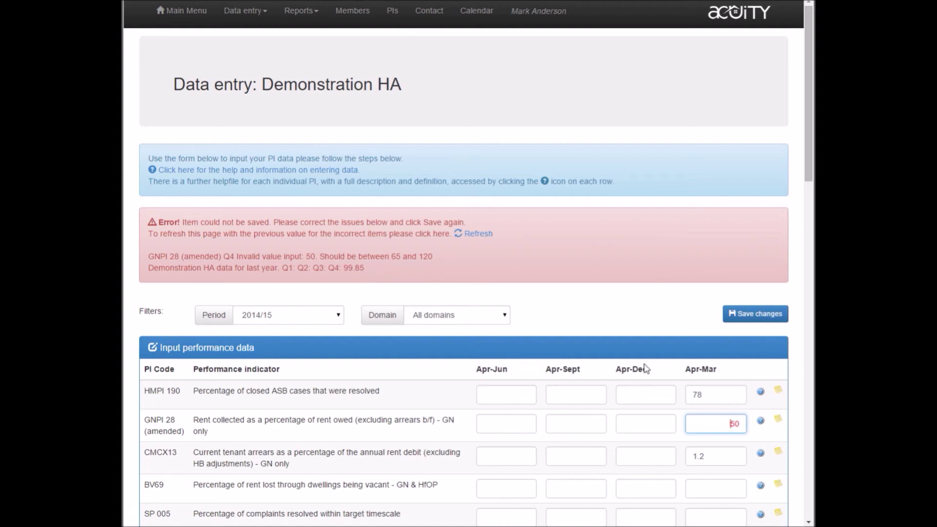
double_click(687, 428)
text(100)
key(Tab)
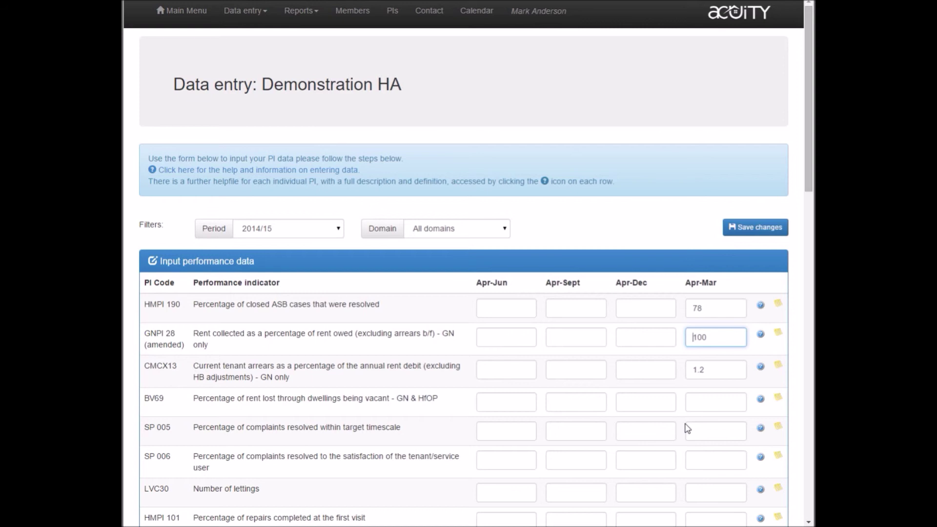
Set the Apr-Mar value for GNPI 28 (amended) to 90 and save it.
key(ctrl+a)
text(90)
key(Return)
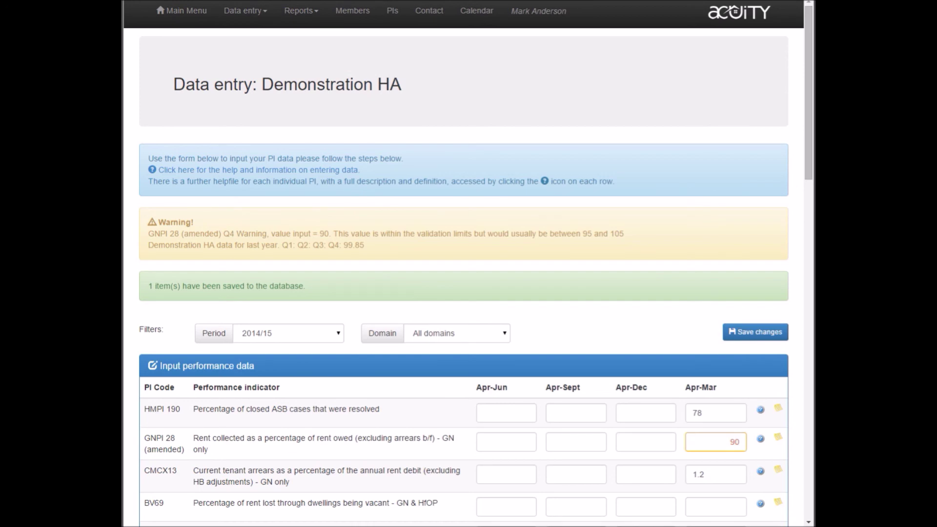
Return to the SPBM main menu and log out of the account.
click(181, 13)
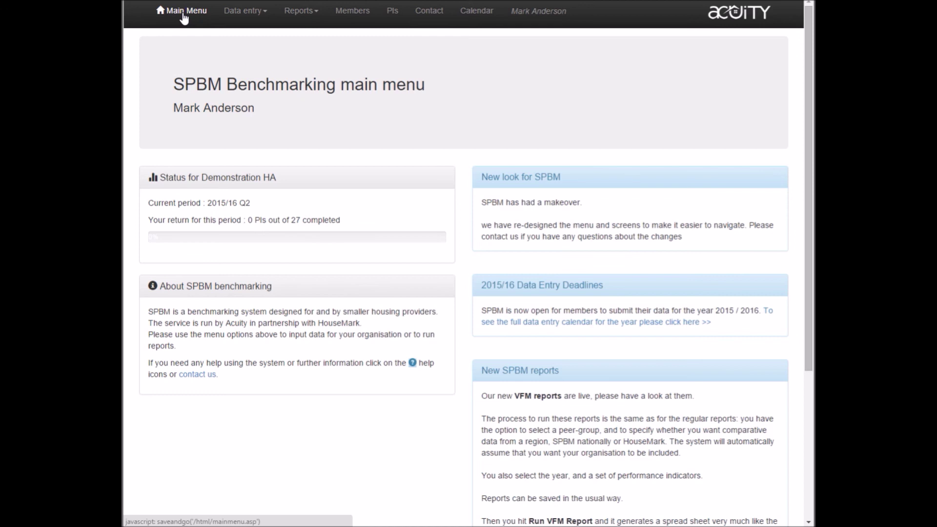
click(553, 14)
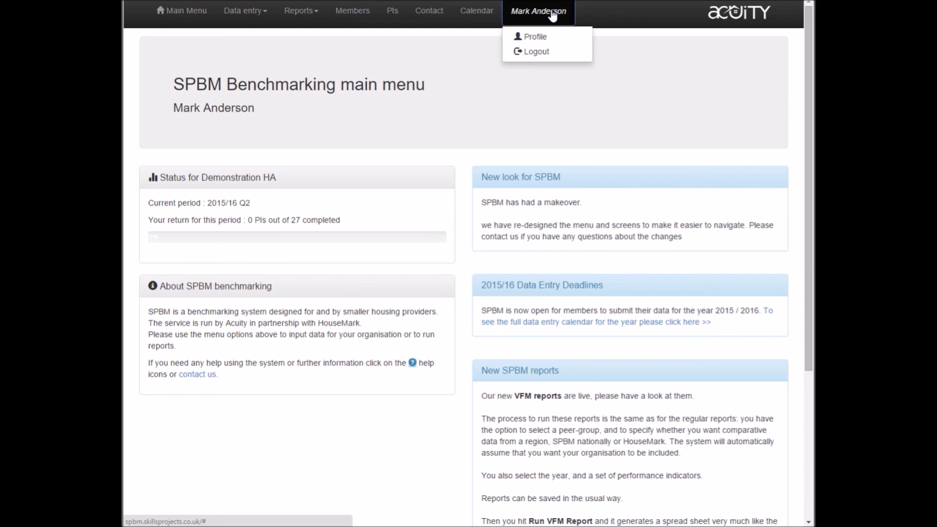
click(527, 53)
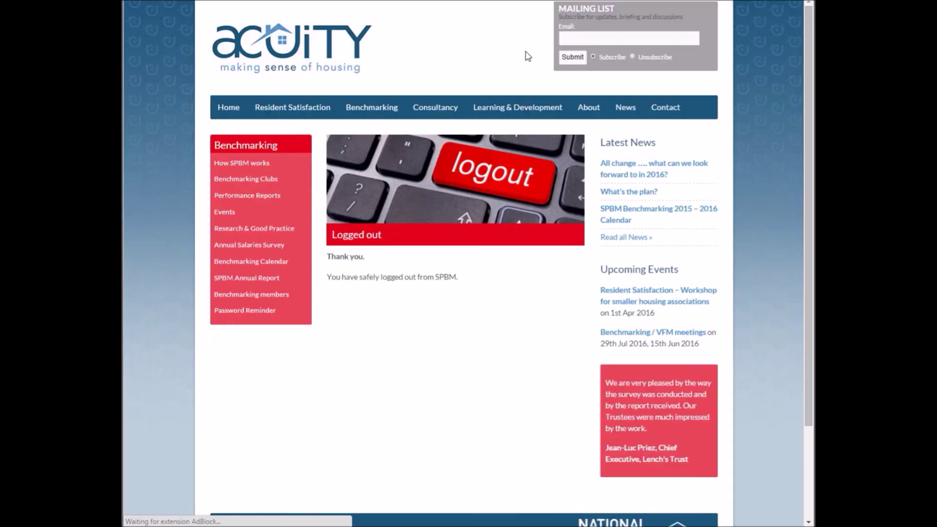